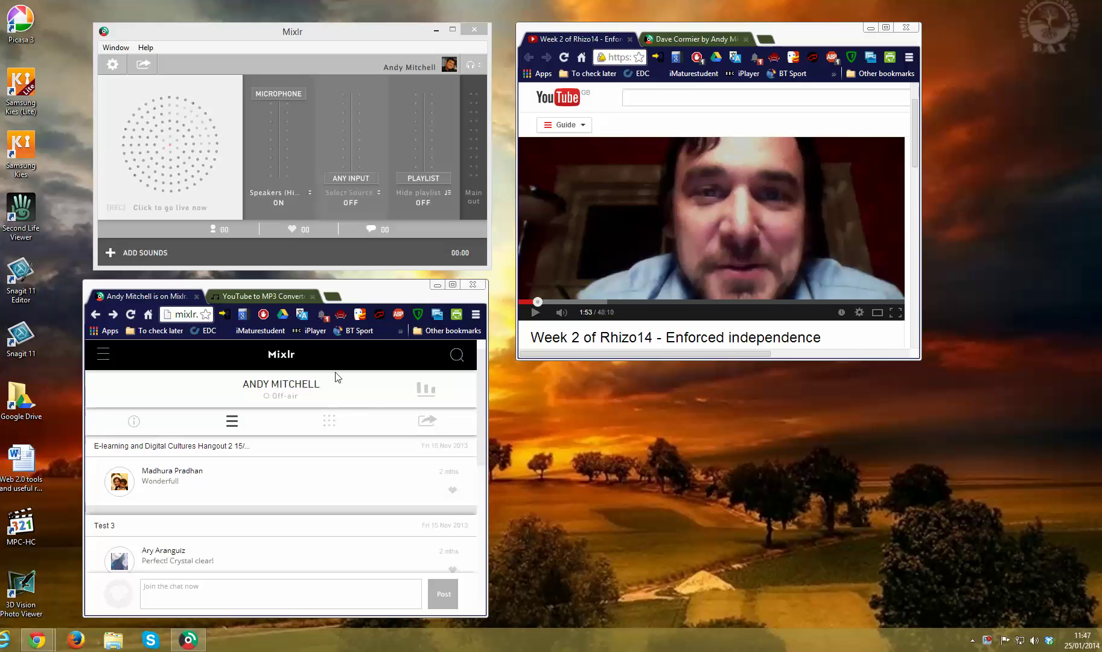
click(454, 285)
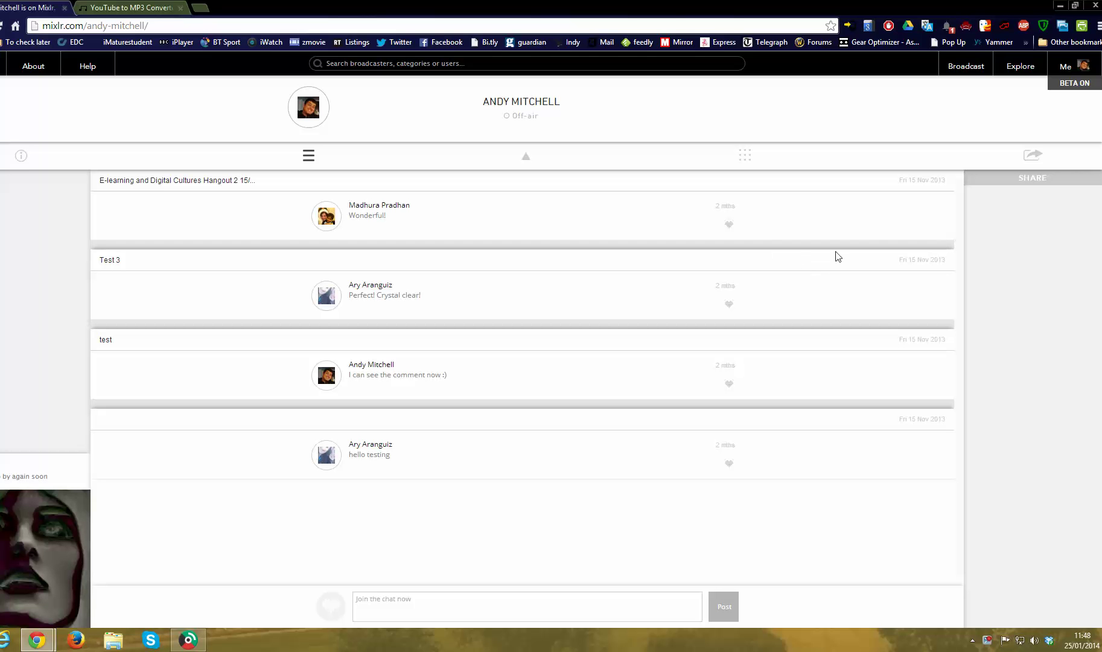
click(964, 68)
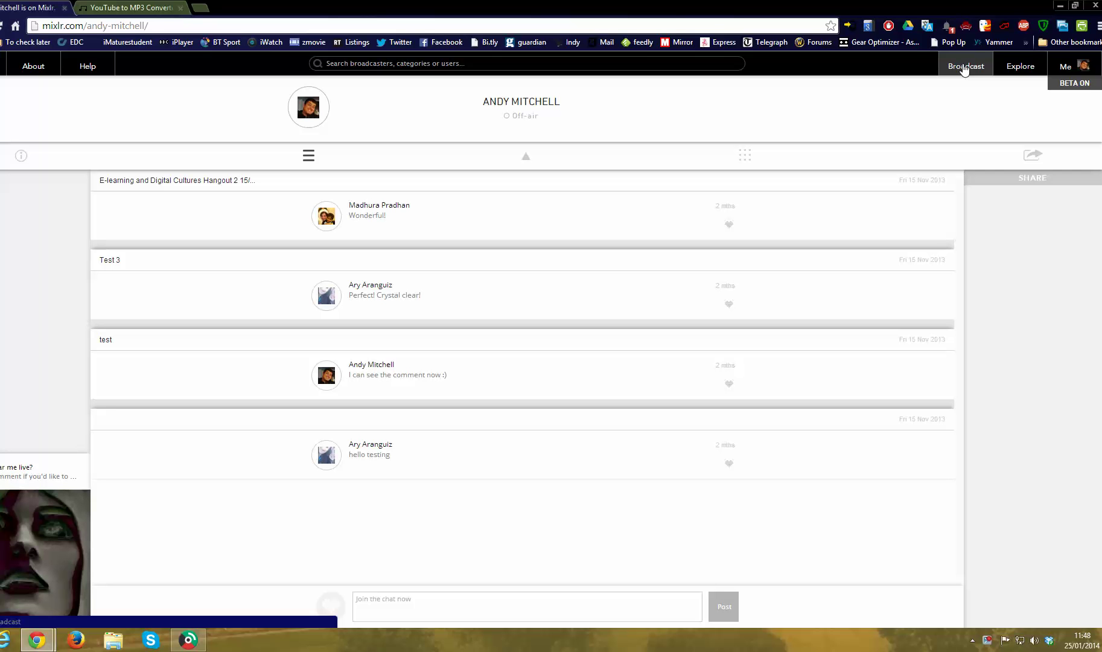
click(964, 68)
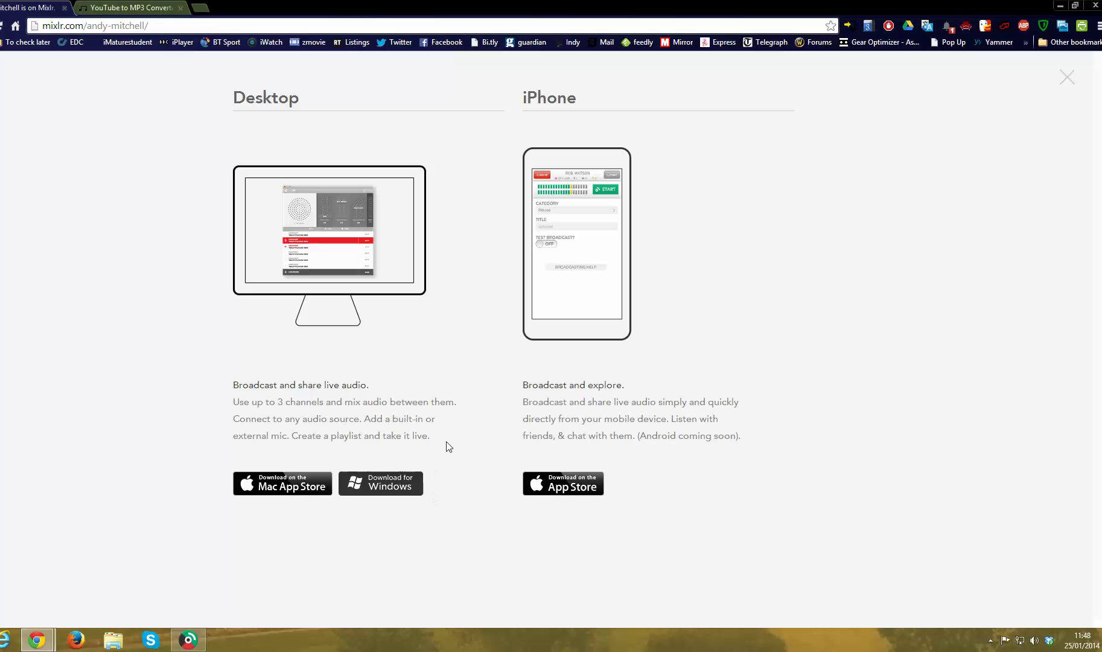
click(1067, 77)
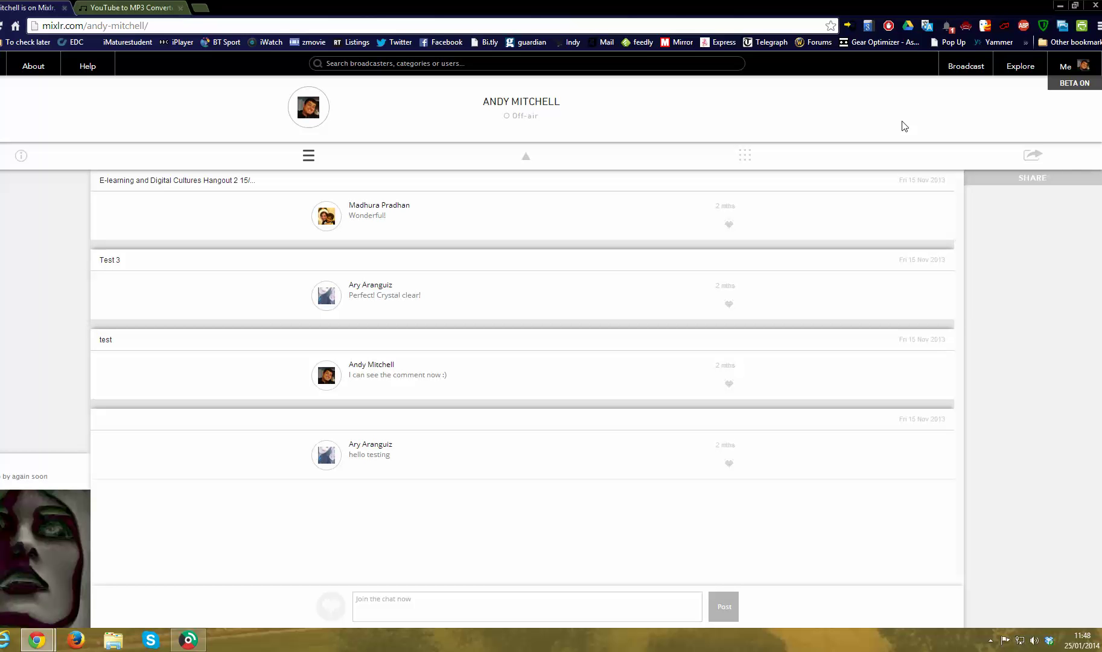
click(1076, 6)
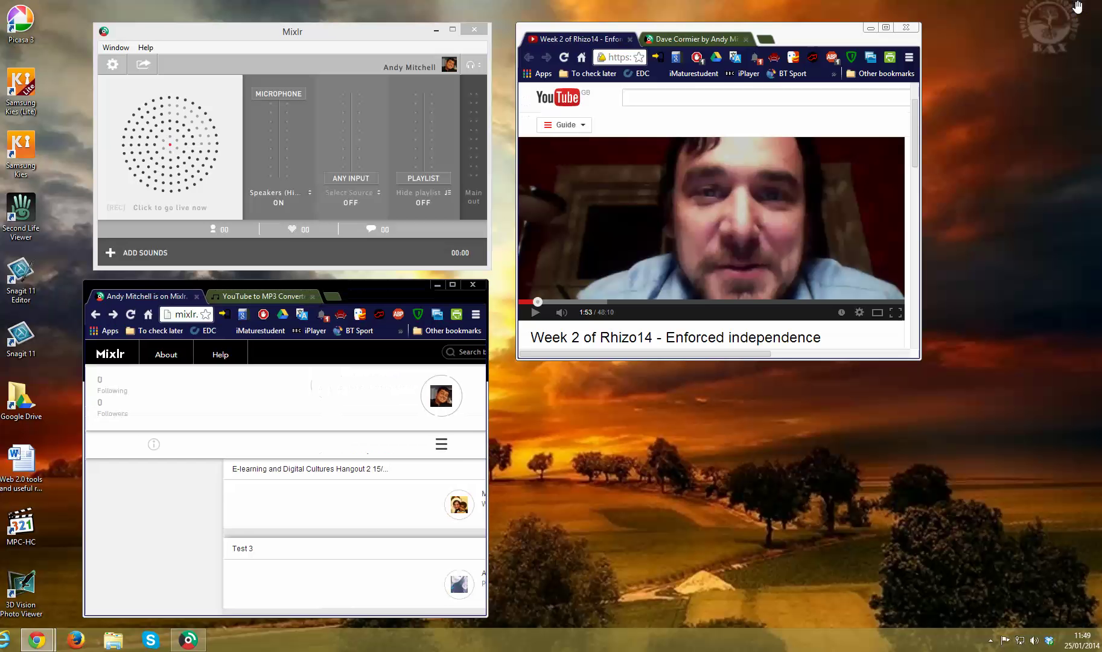
click(196, 296)
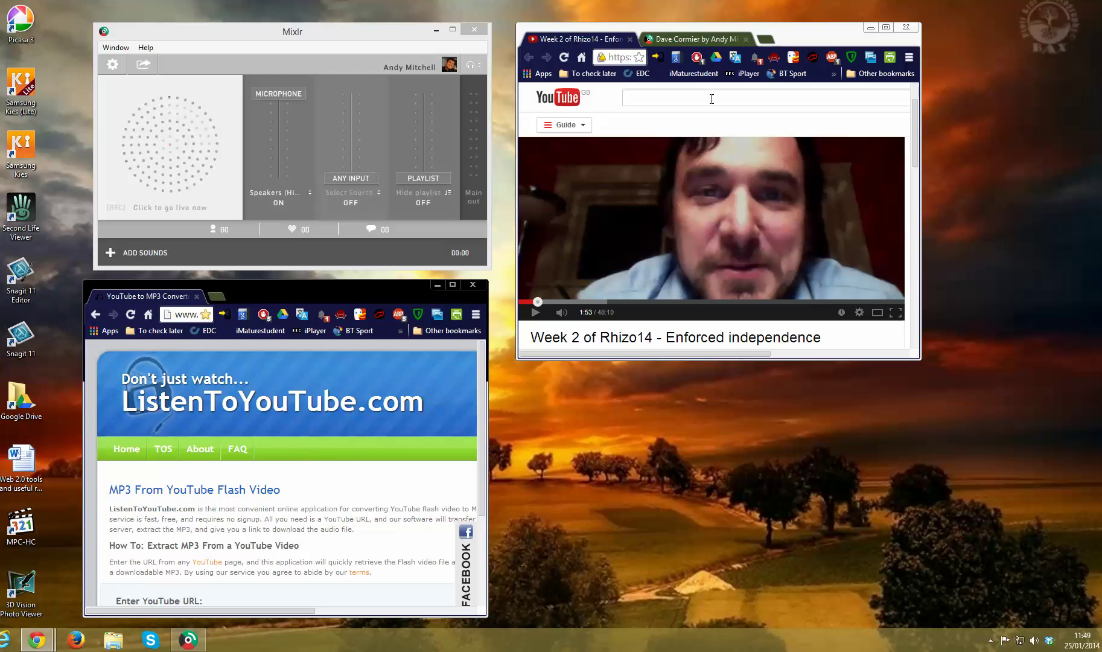
- Play back the earlier published Mixlr recording on its web page and close that page
click(696, 39)
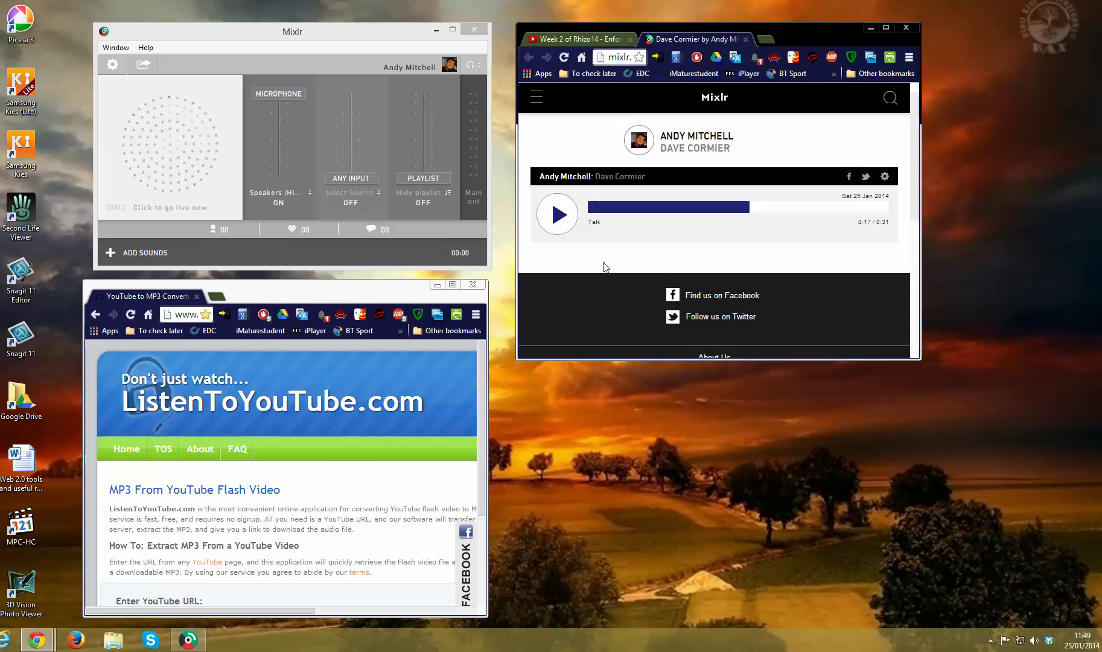
click(558, 219)
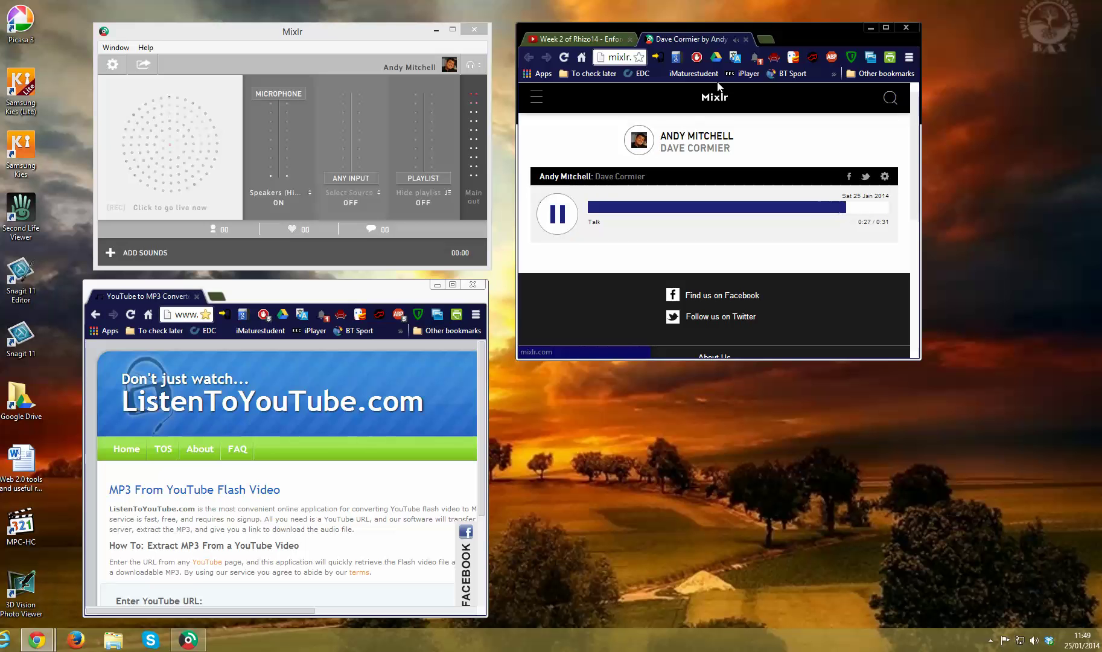
click(746, 40)
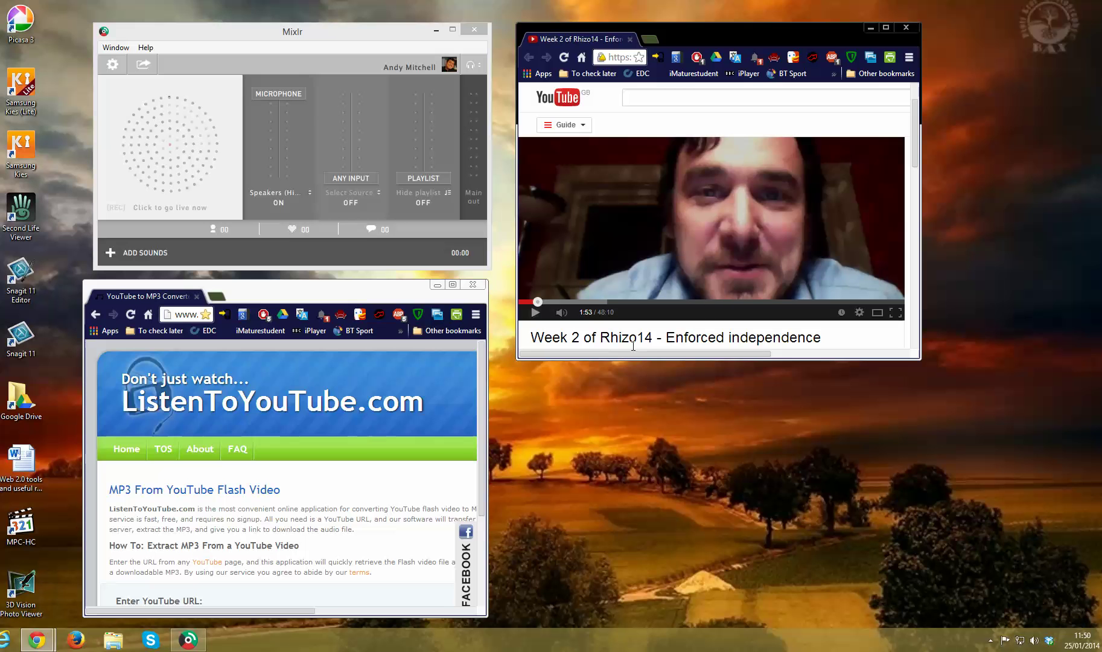
- In the Mixlr desktop app's broadcast settings, check the category choices and set the microphone channel's source to Speakers (High Definition Audio Device) (loopback)
click(113, 65)
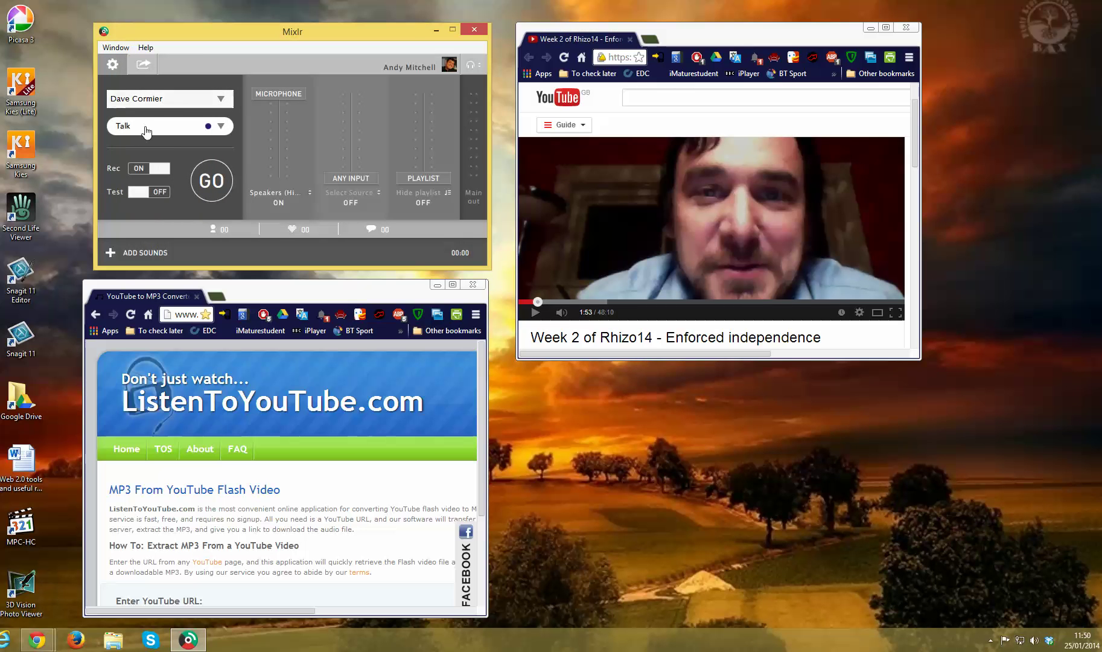
click(221, 127)
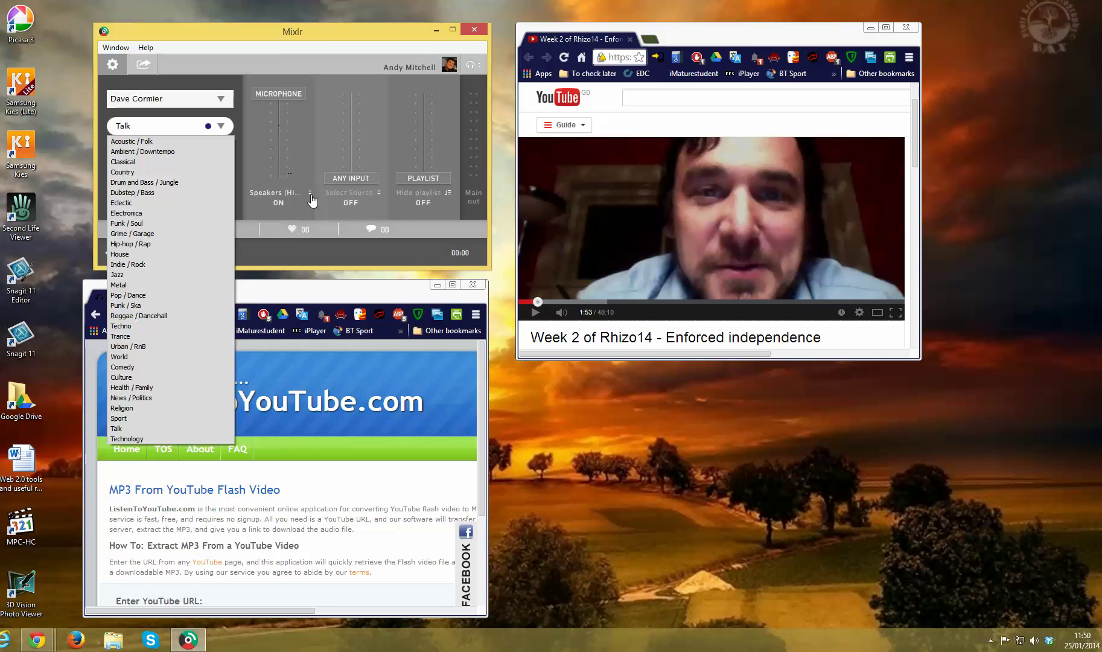
key(Escape)
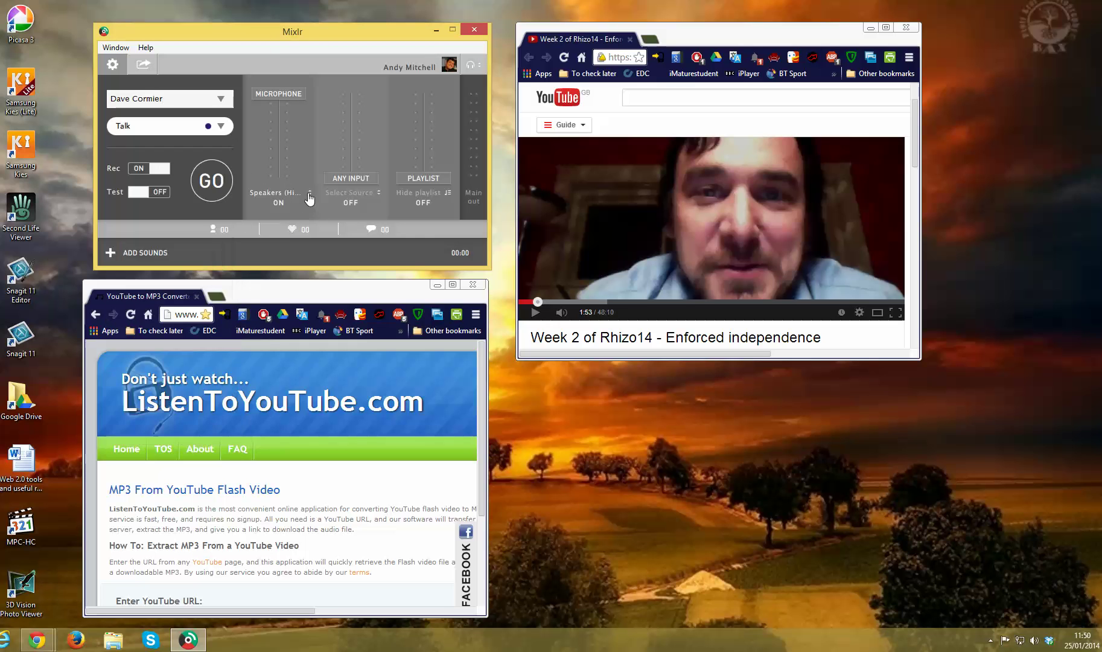
click(309, 194)
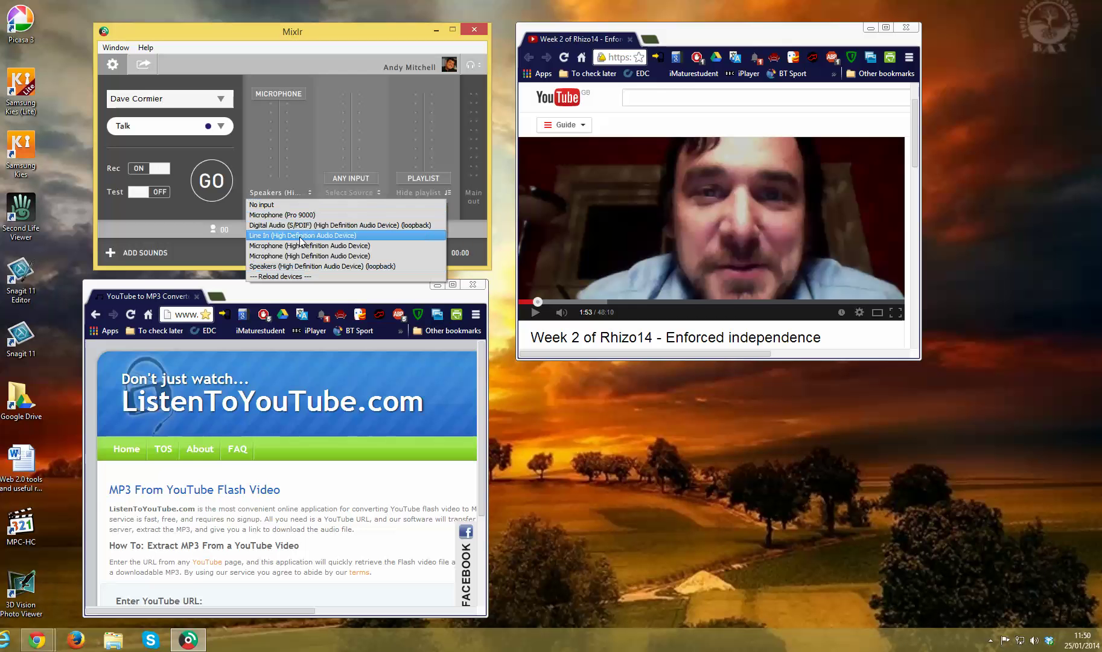
click(299, 266)
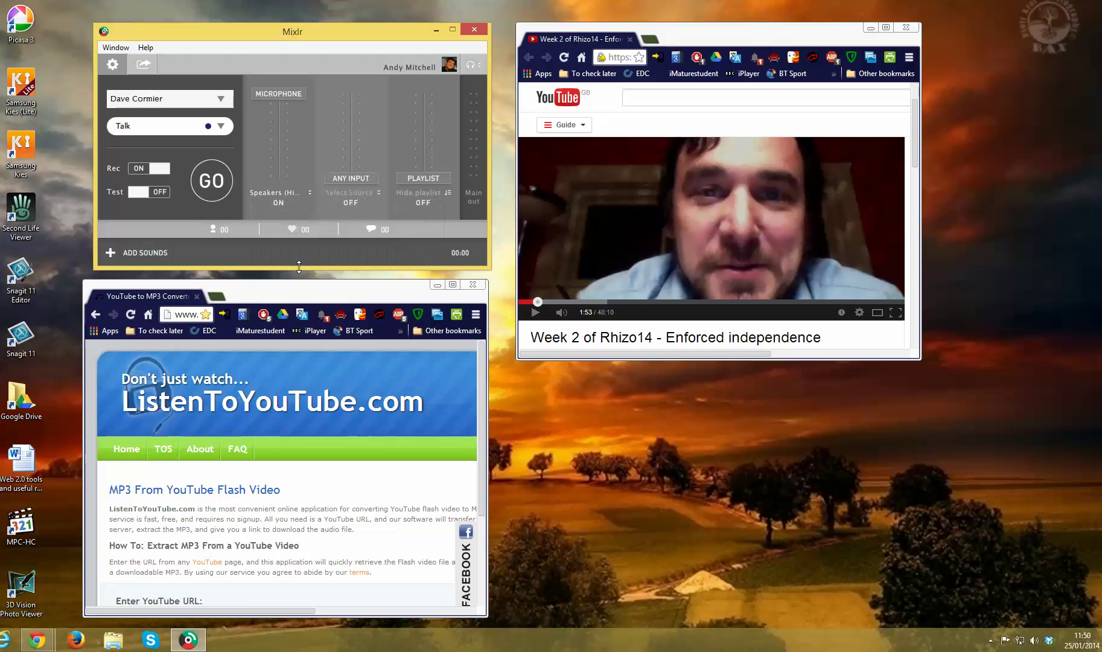
click(270, 95)
- Go live with recording on, and play a stretch of the YouTube video Week 2 of Rhizo14 into the broadcast before pausing it
click(211, 183)
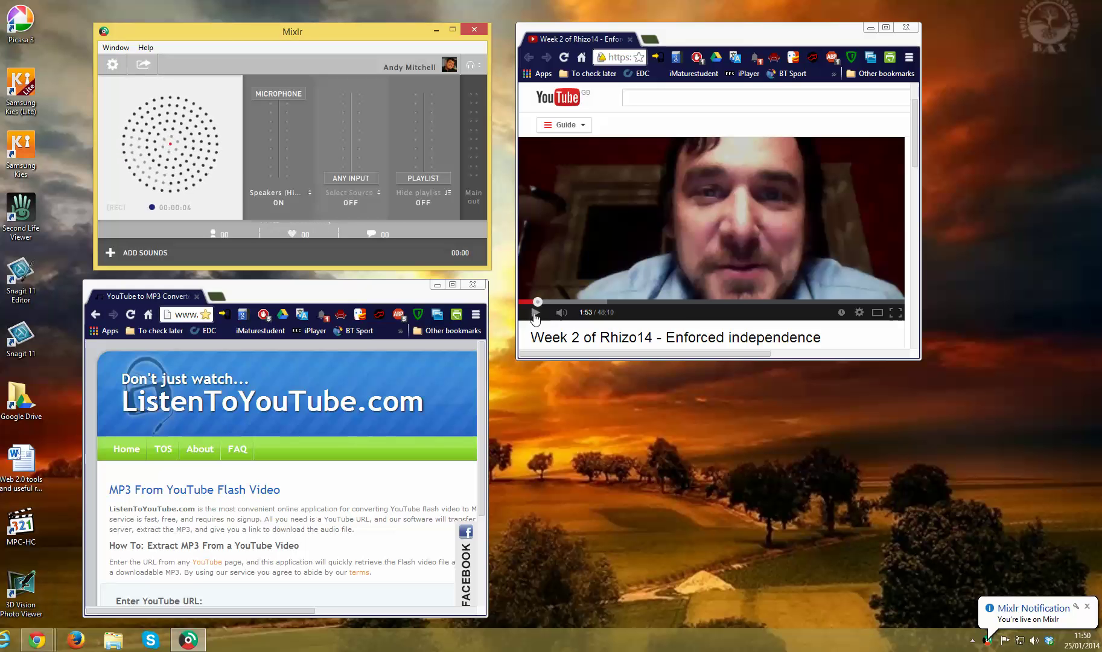
click(535, 312)
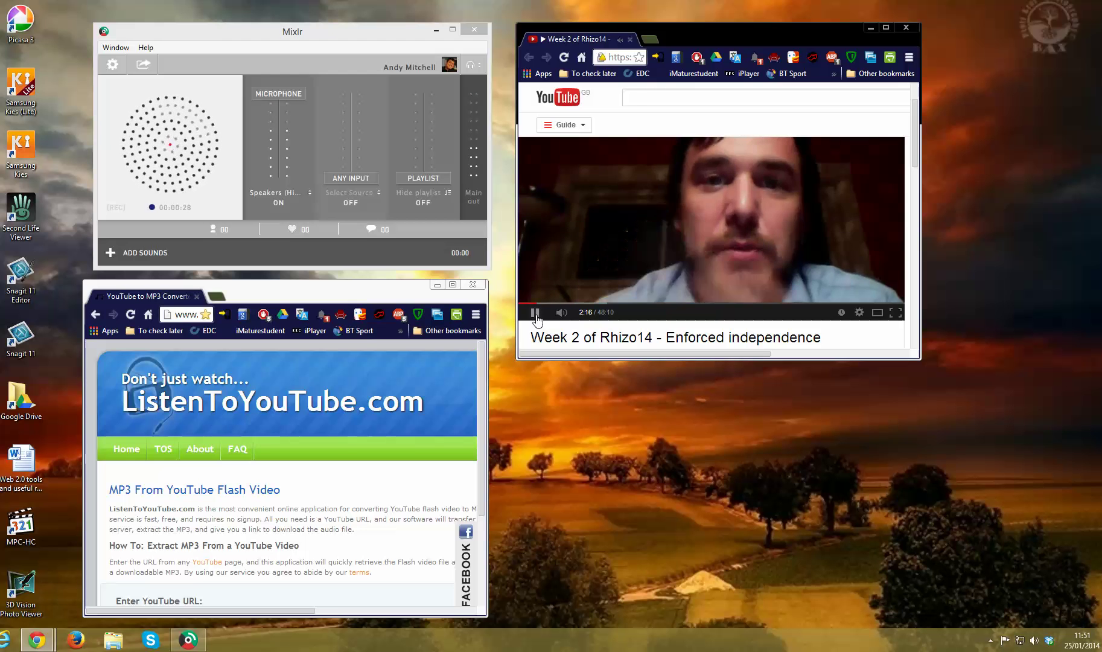
click(536, 316)
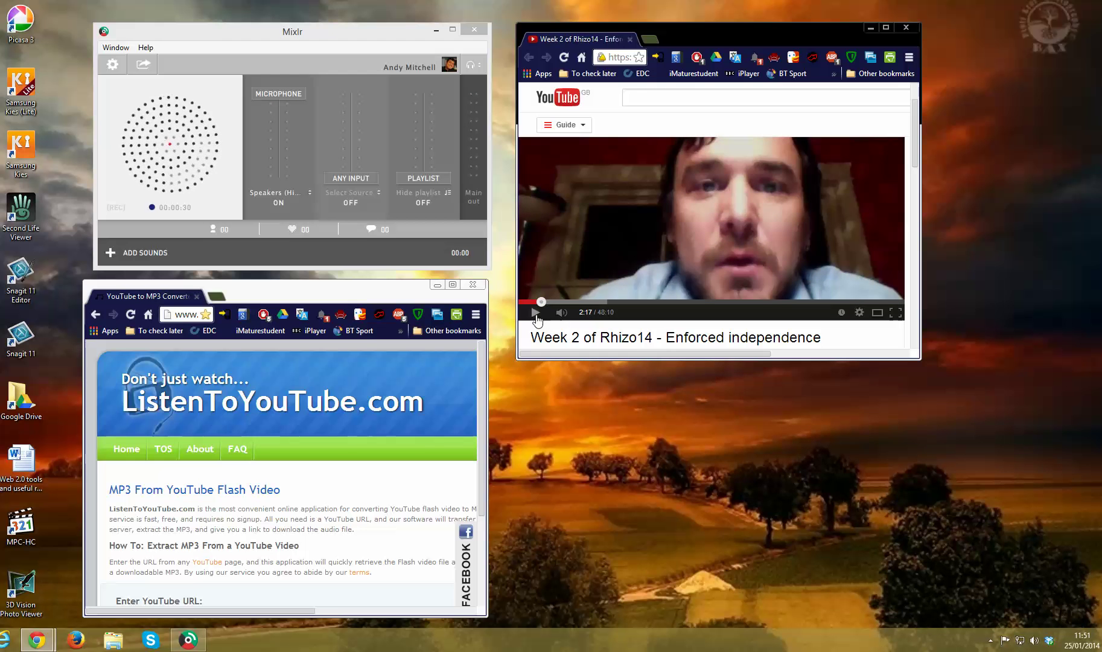
- Stop the live broadcast and publish its recording to the showreel
click(165, 154)
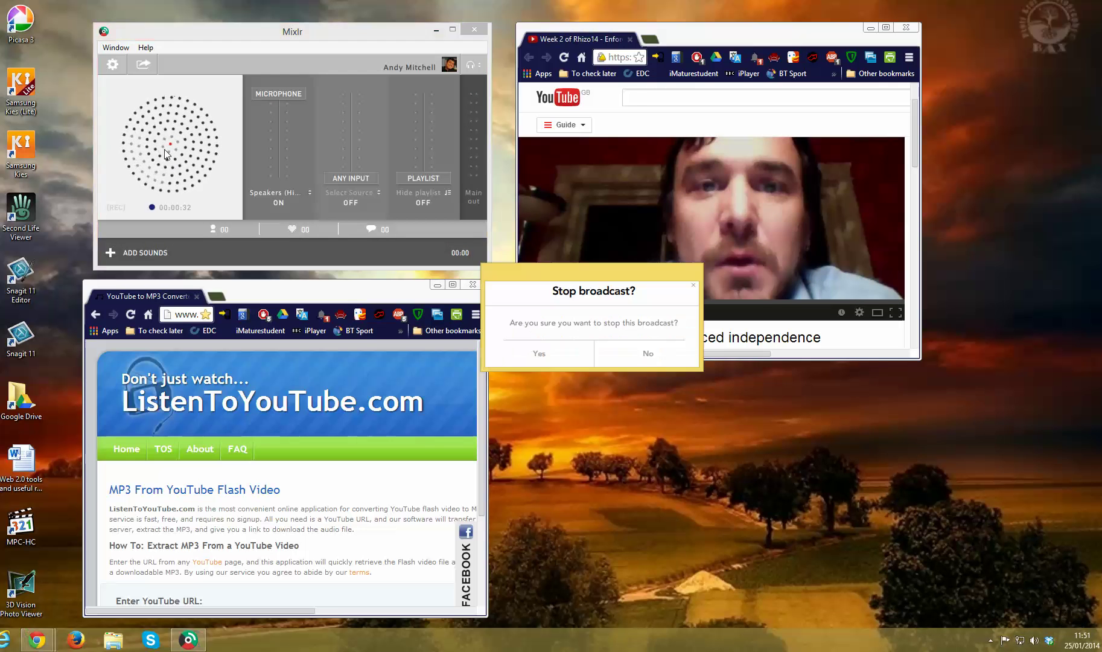
click(537, 356)
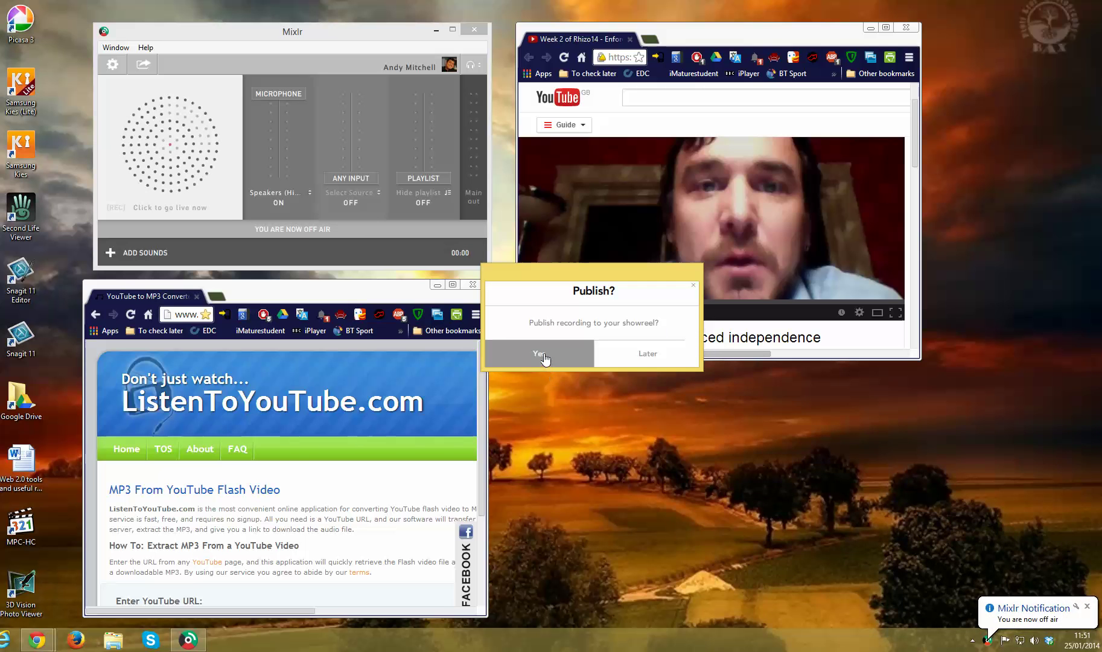
click(542, 356)
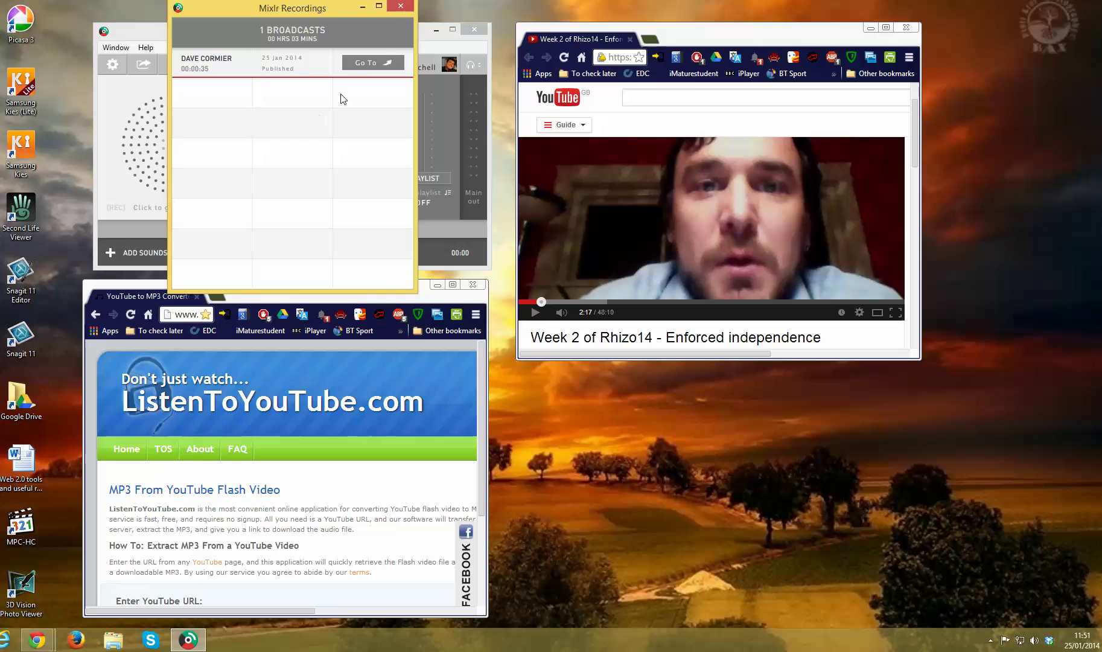
- Go to the published broadcast's web page from the Mixlr Recordings list and close the list
click(364, 63)
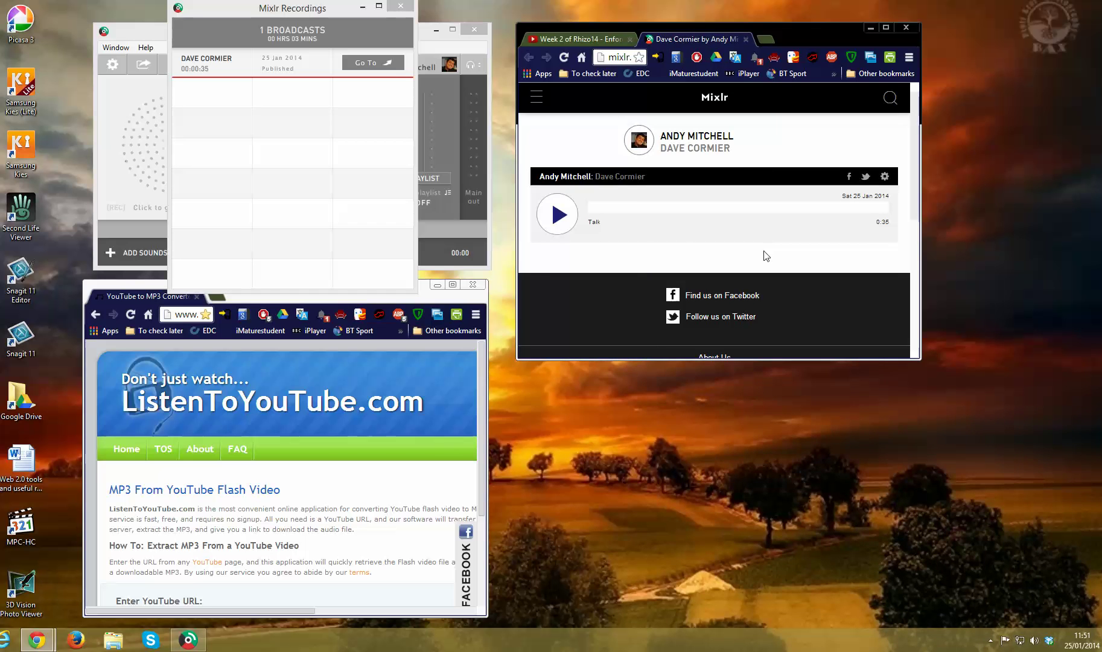
click(400, 6)
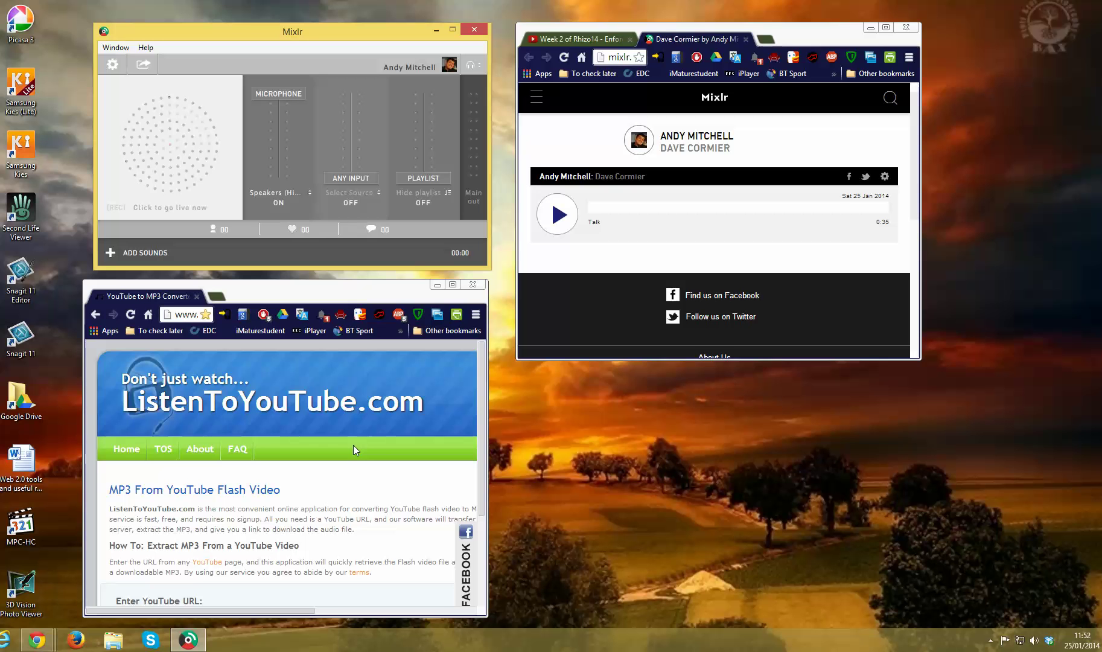
- Copy the web address of the YouTube video Week 2 of Rhizo14 - Enforced independence
click(578, 38)
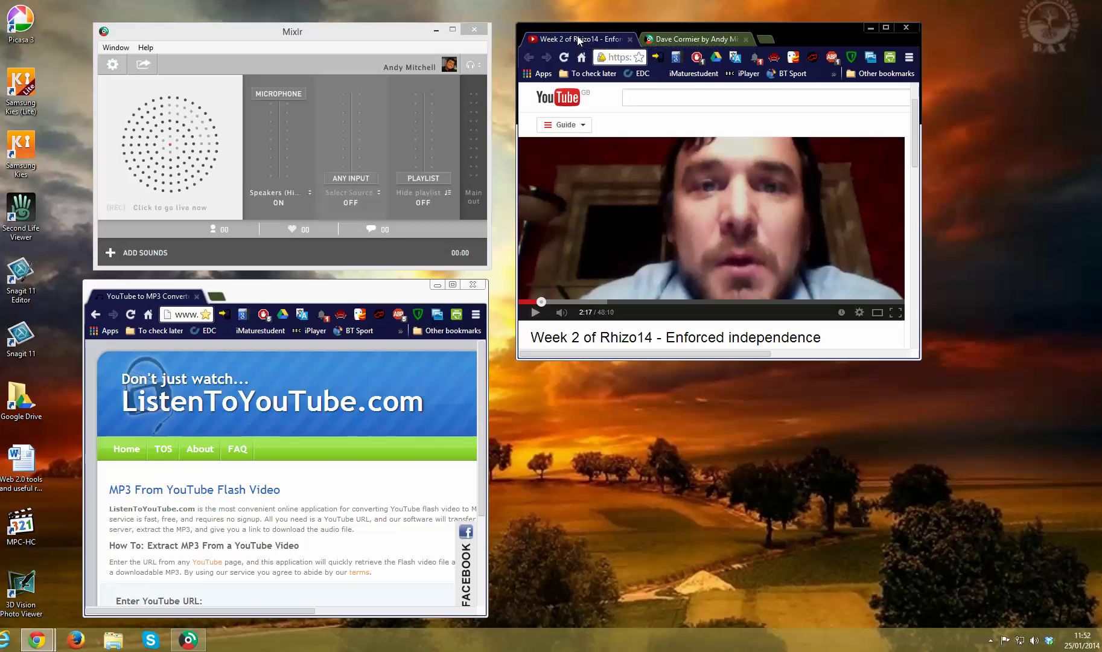
click(616, 56)
right_click(618, 58)
click(641, 99)
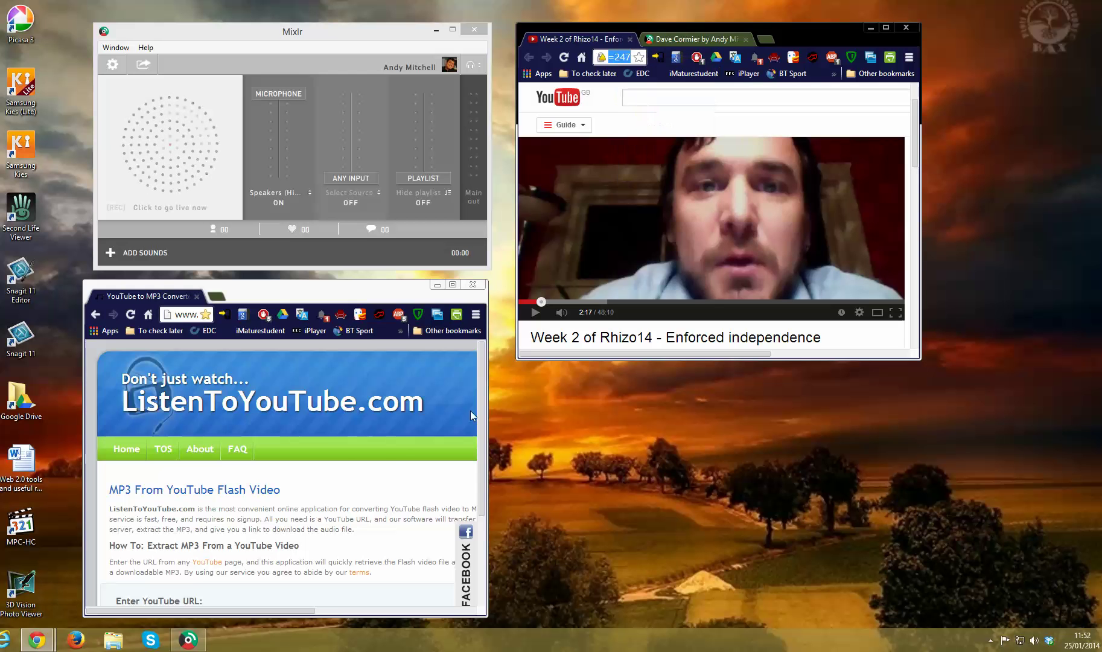
- Submit the copied YouTube address to ListenToYouTube.com for conversion to MP3, and return the browser window to its smaller size
click(453, 285)
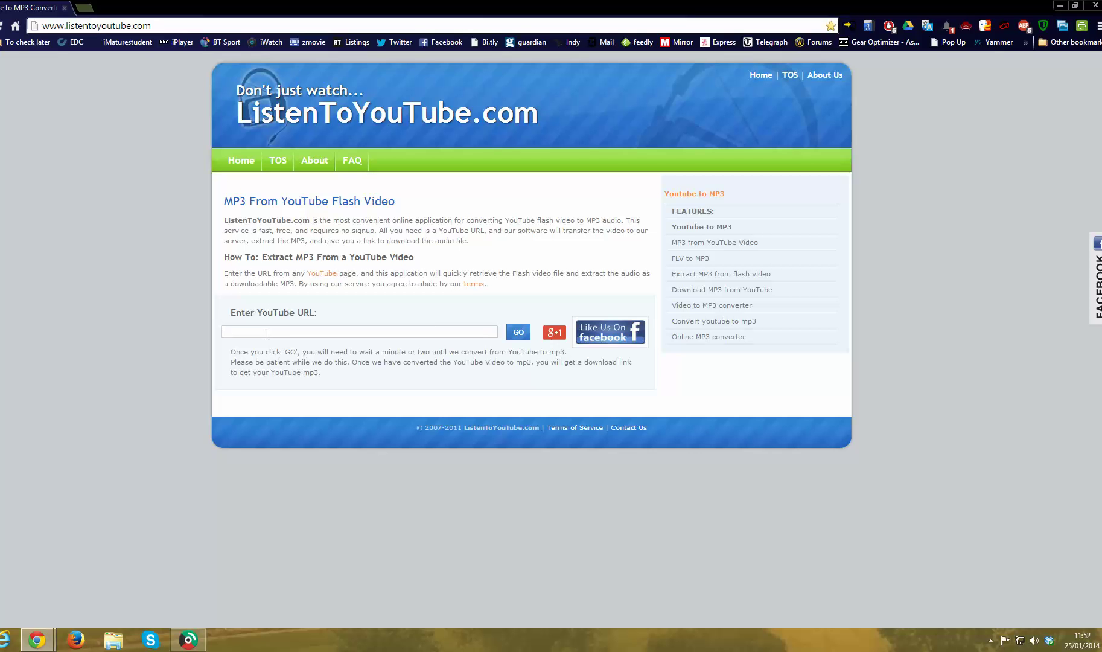
click(267, 334)
key(ctrl+v)
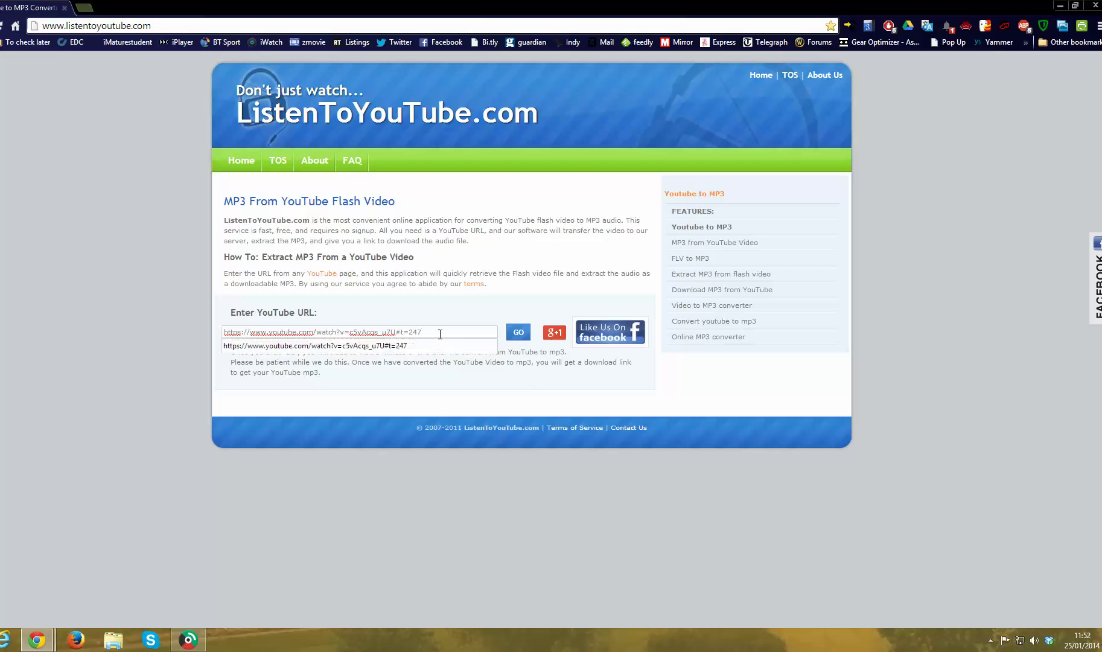
triple_click(440, 334)
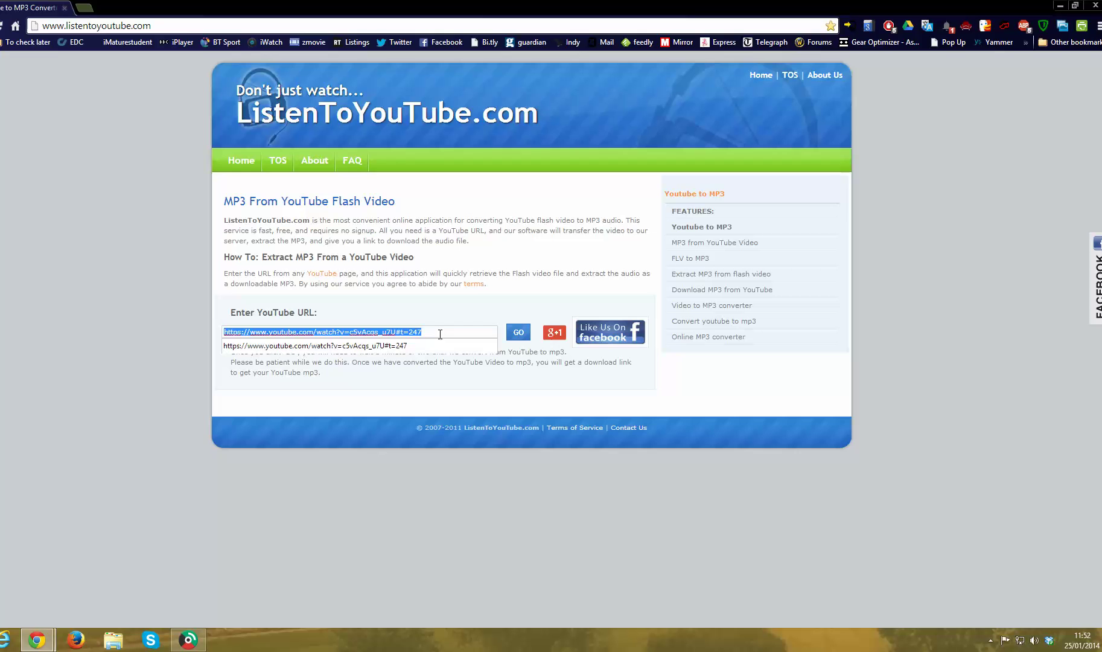
click(495, 387)
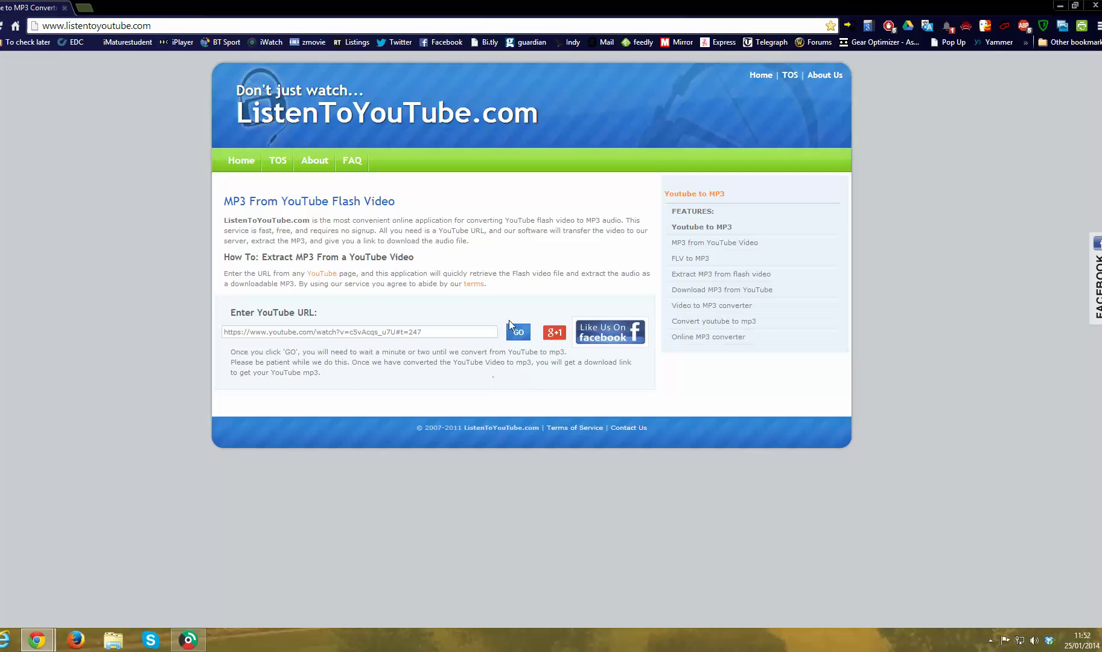
click(521, 332)
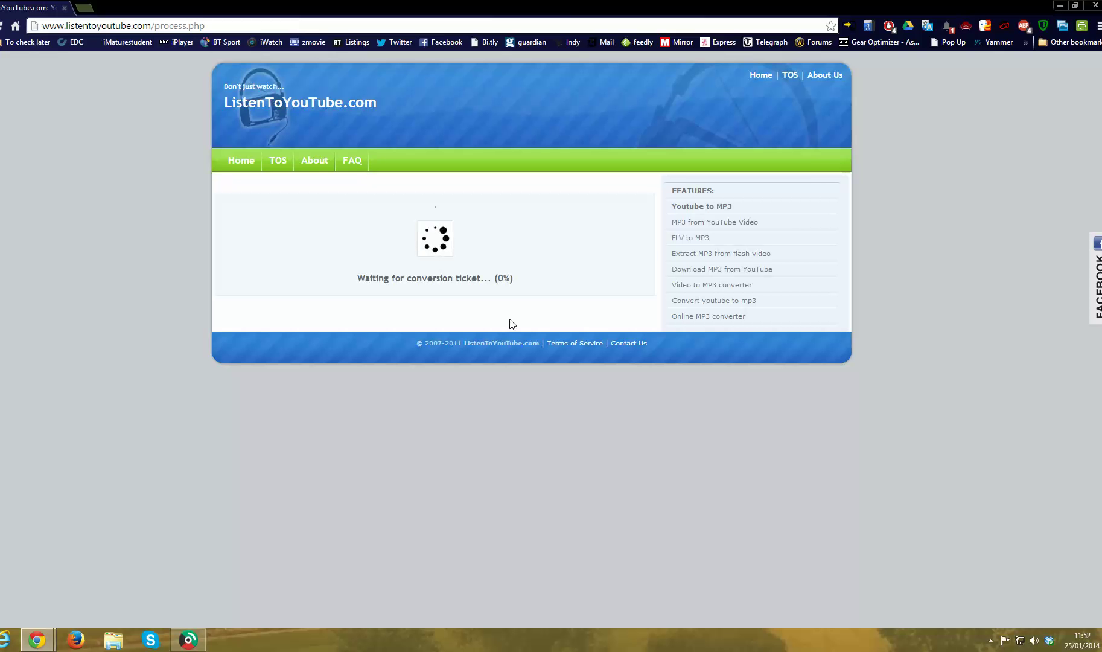
click(1072, 6)
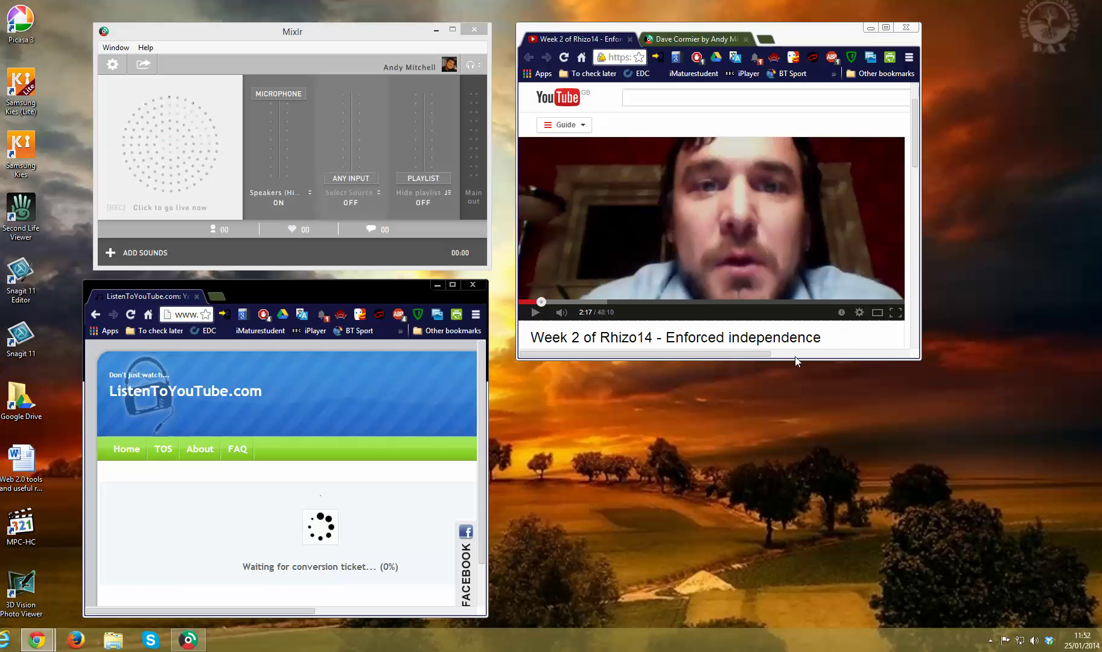
- Reload the page of the newly published Mixlr recording and play its first seconds before pausing it
click(703, 37)
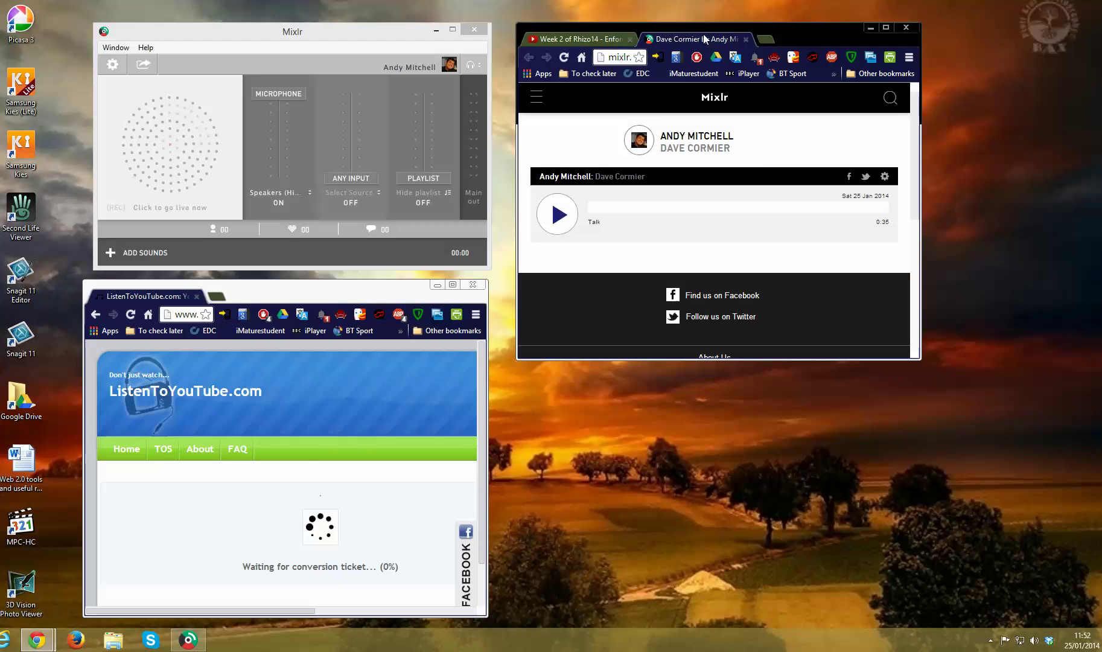
click(563, 57)
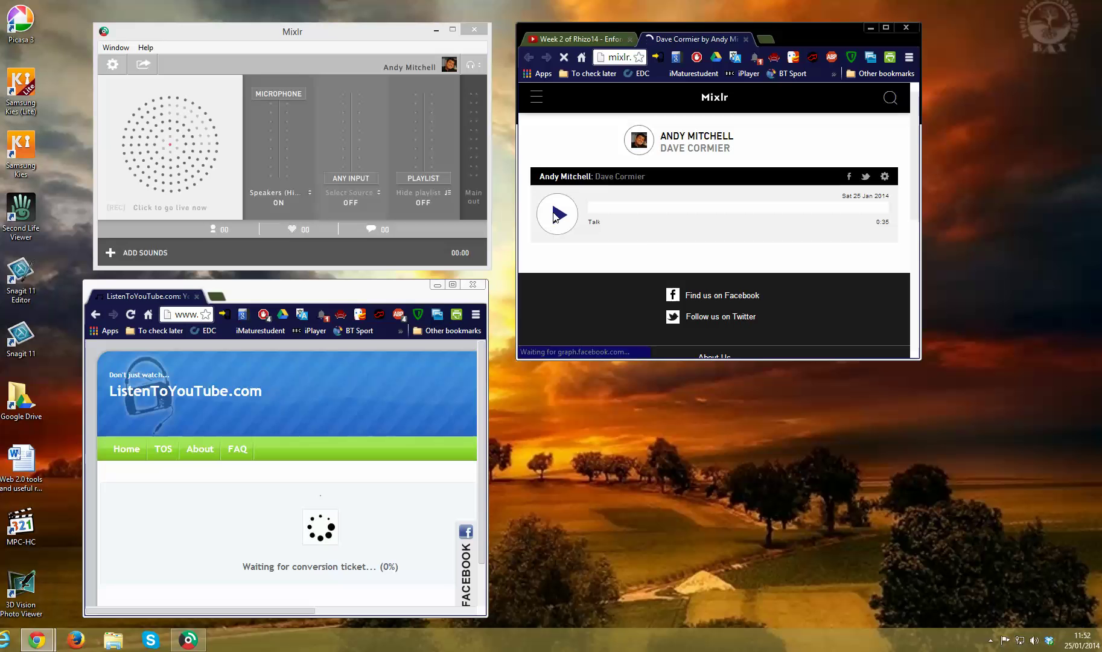
click(554, 214)
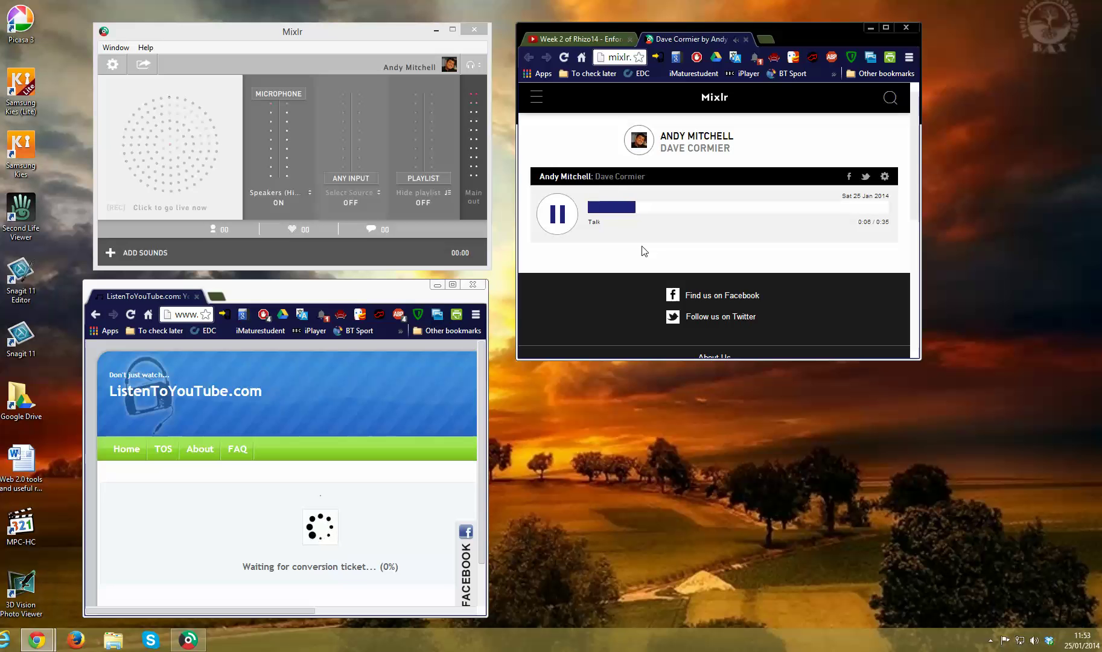
click(557, 214)
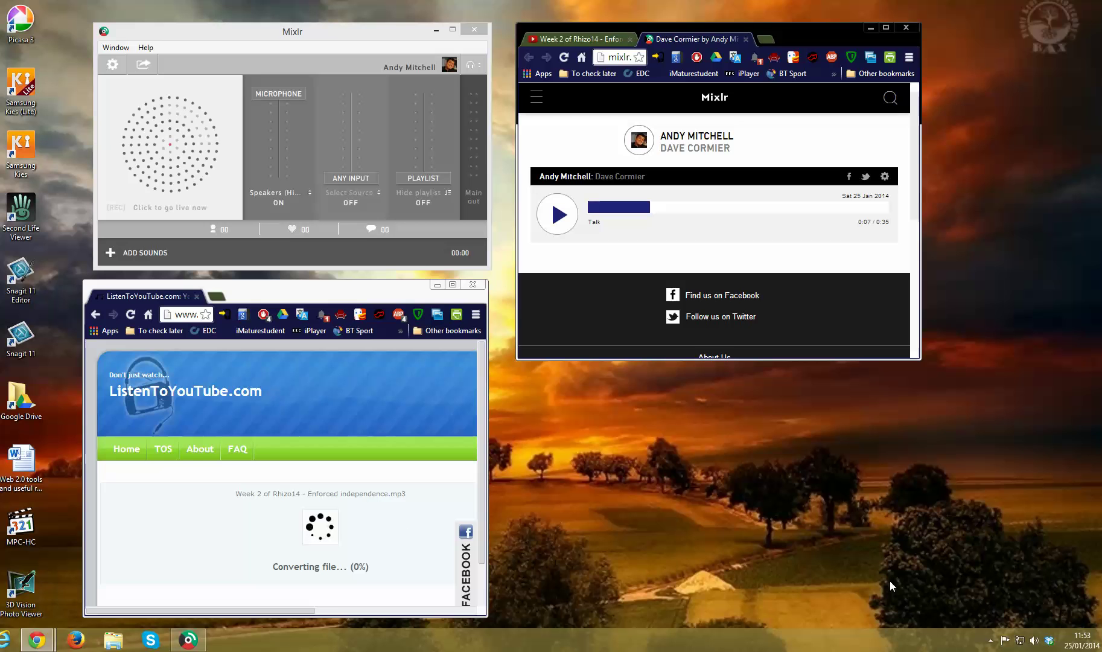
- Show the hidden notification area icons
click(991, 640)
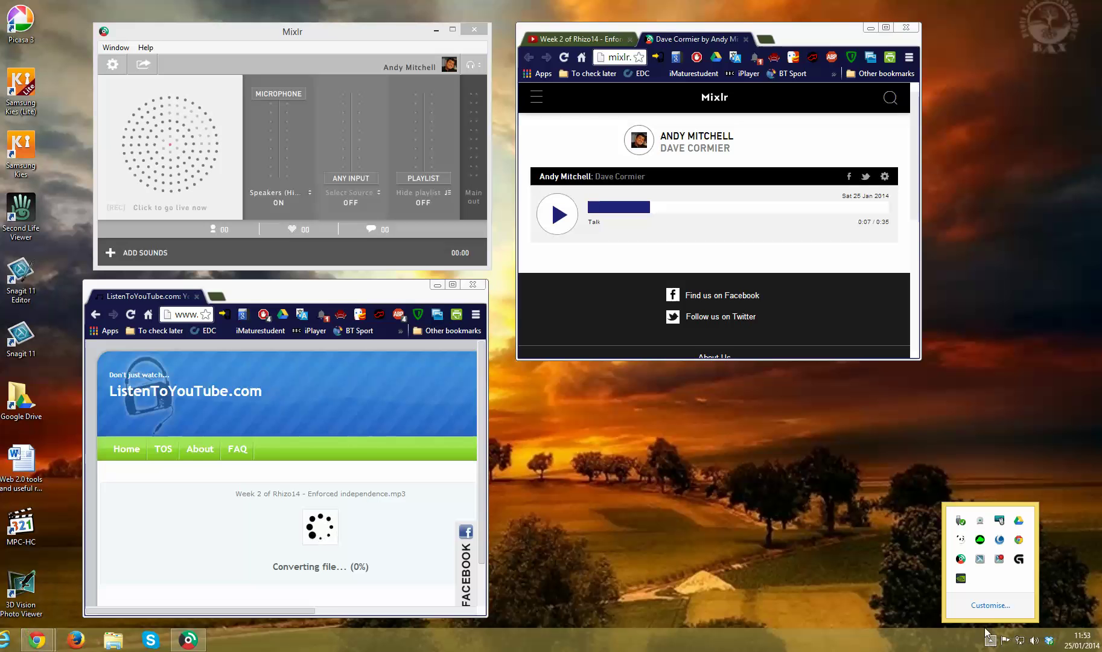